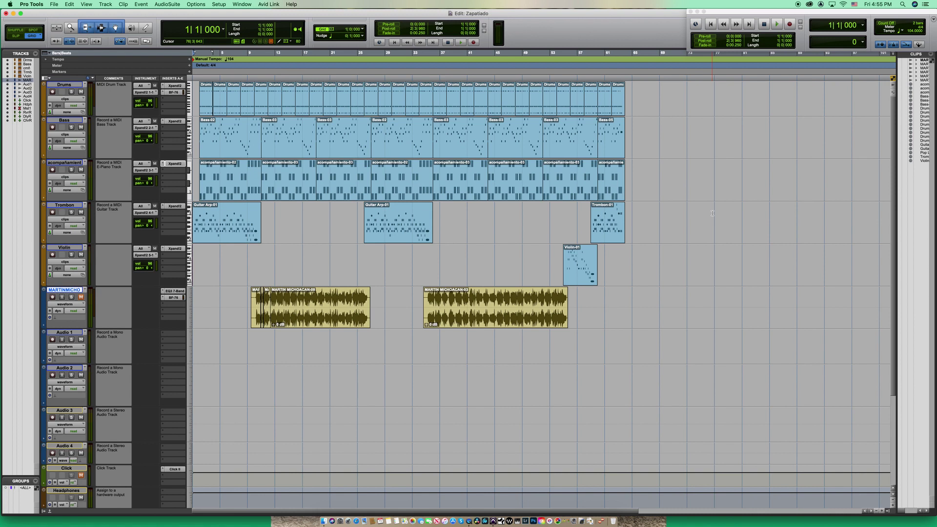
Switch back and forth between the Edit and Mix windows, finishing in the Edit window.
key(super+equal)
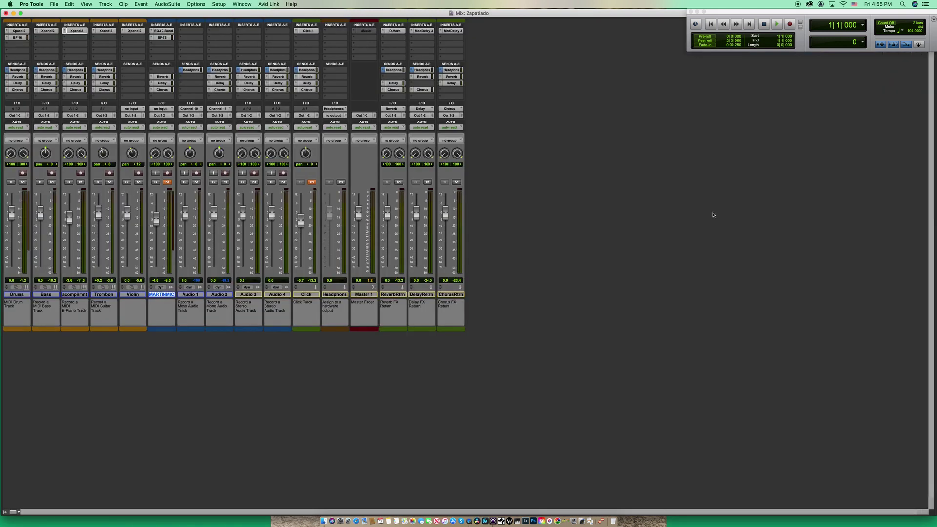
key(super+equal)
key(super+equal)
key(super+equal)
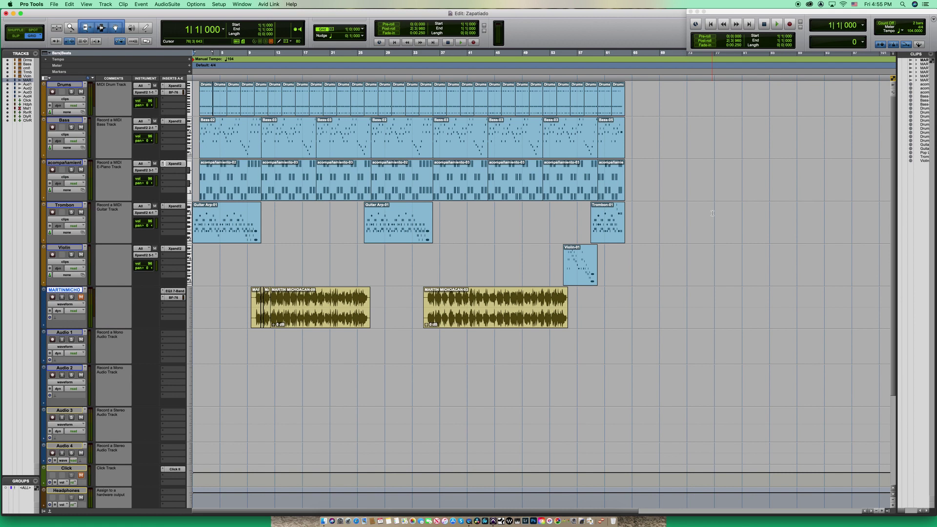
key(super+equal)
key(super+equal)
Delete all clips from the Trombon track down through Audio 2, undo the deletion, and clear the selection.
drag(660, 271, 146, 383)
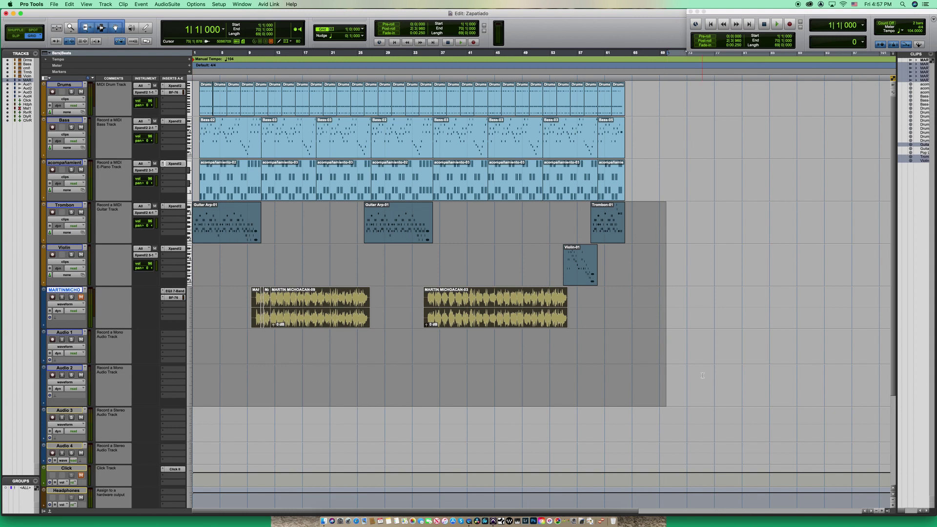
key(Delete)
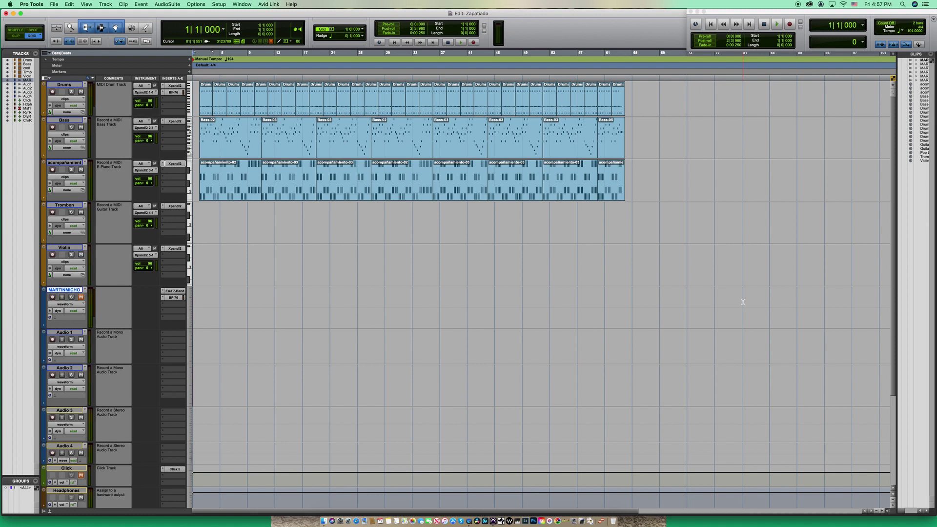
key(super+z)
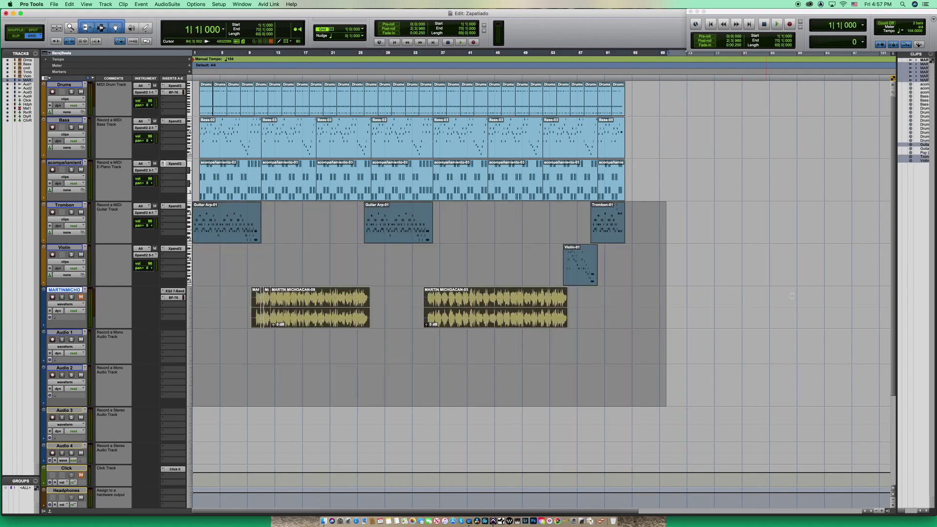
click(752, 258)
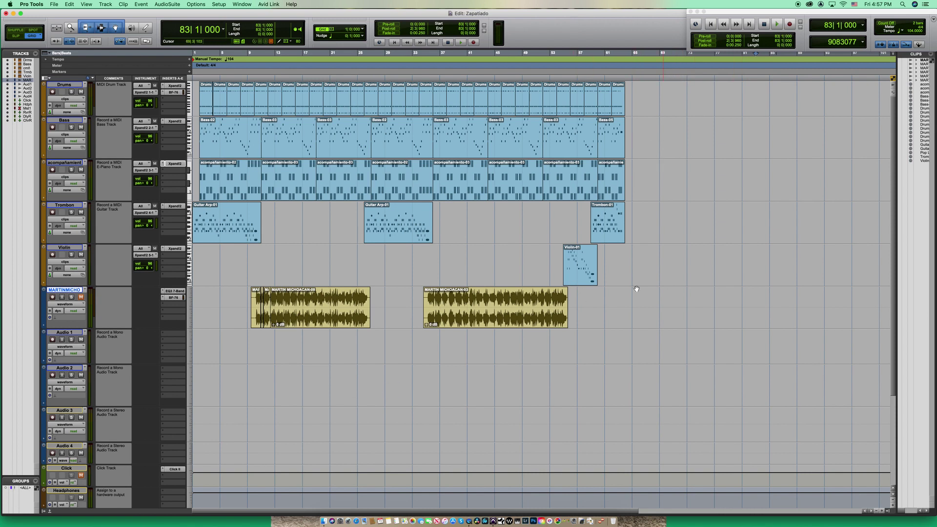
Select the second audio clip on the track below Violin, toggle zoom on it in and out twice, and clear the selection.
click(450, 325)
click(685, 314)
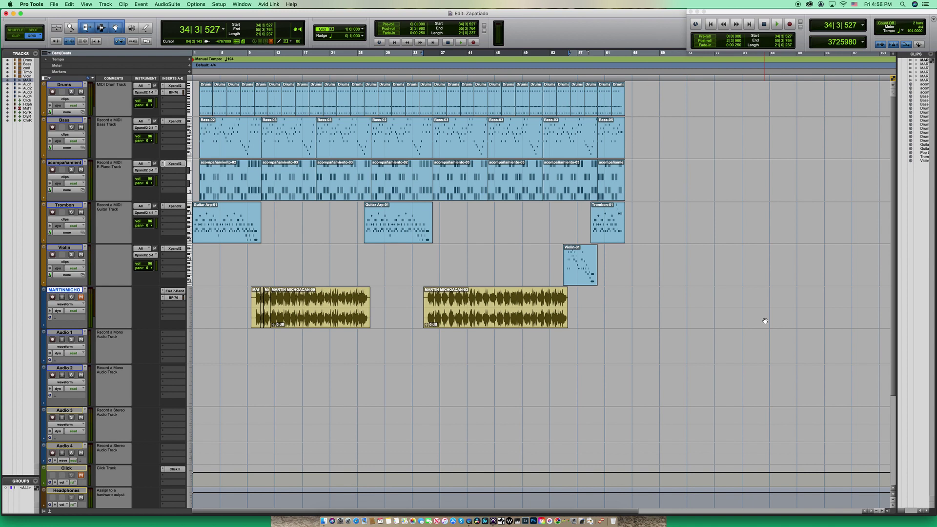
click(479, 321)
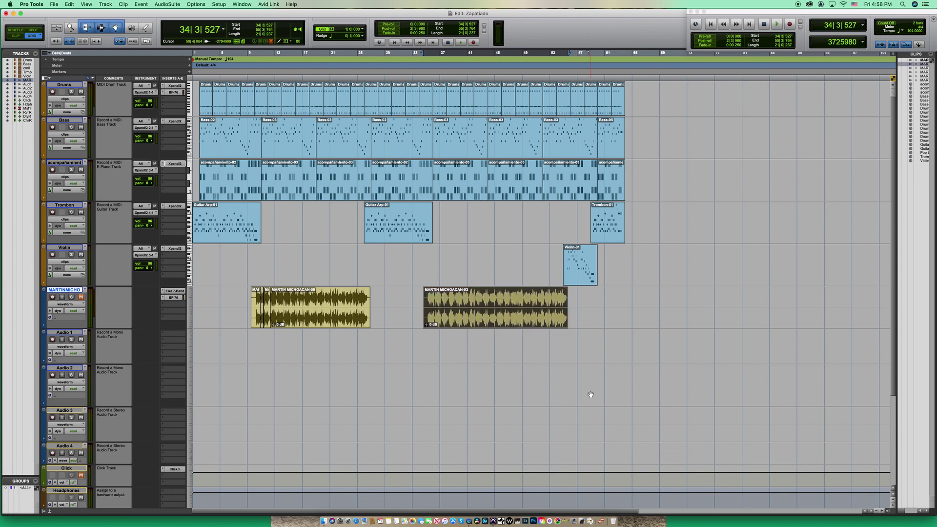
key(e)
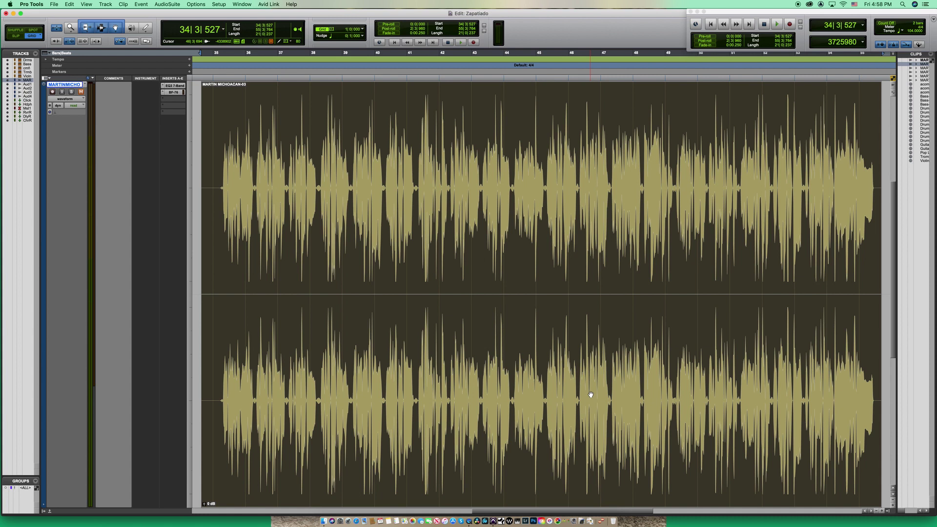
key(ctrl+e)
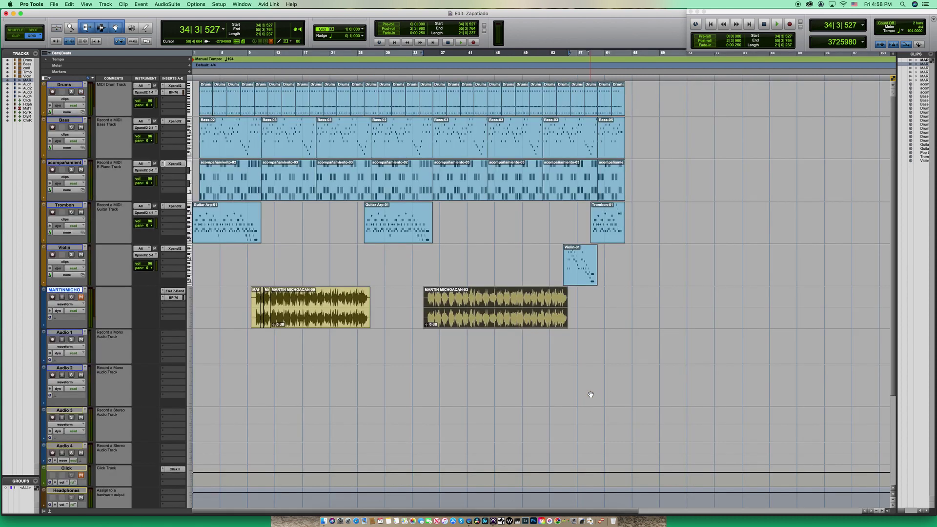
key(ctrl+e)
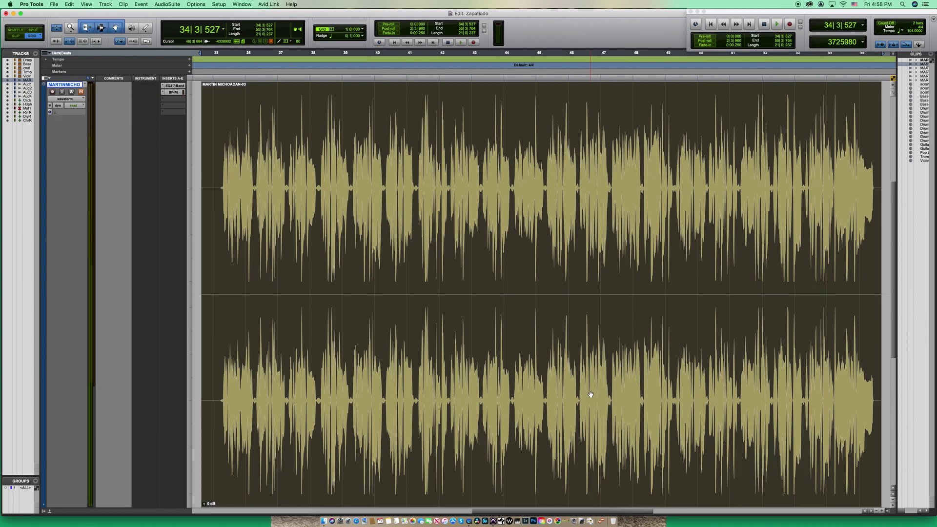
key(ctrl+e)
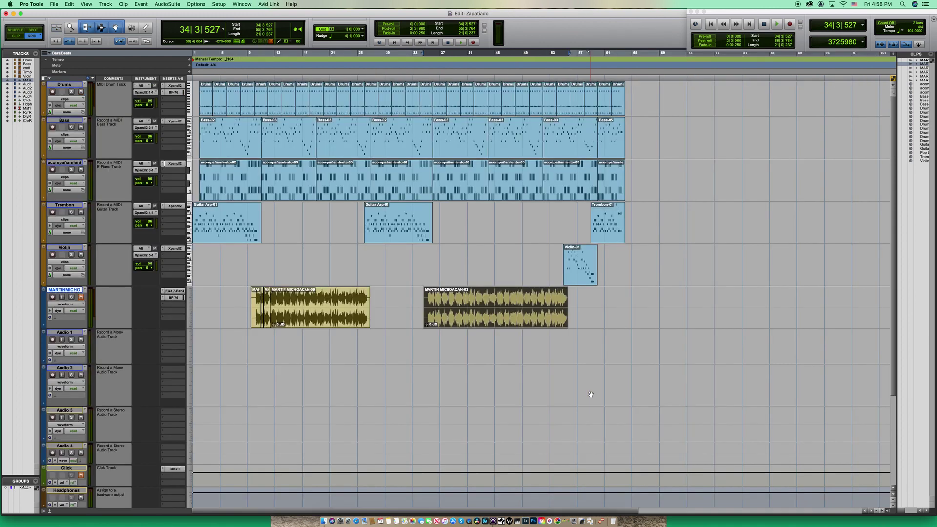
click(657, 198)
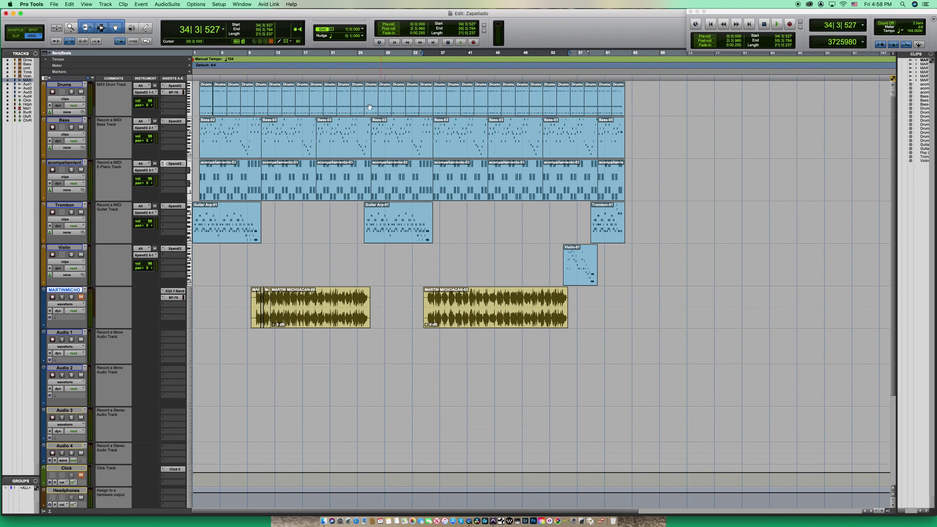
Place the cursor at bar 27, zoom the timeline in and out horizontally to compare views, and finish with the cursor at bar 61.
click(371, 53)
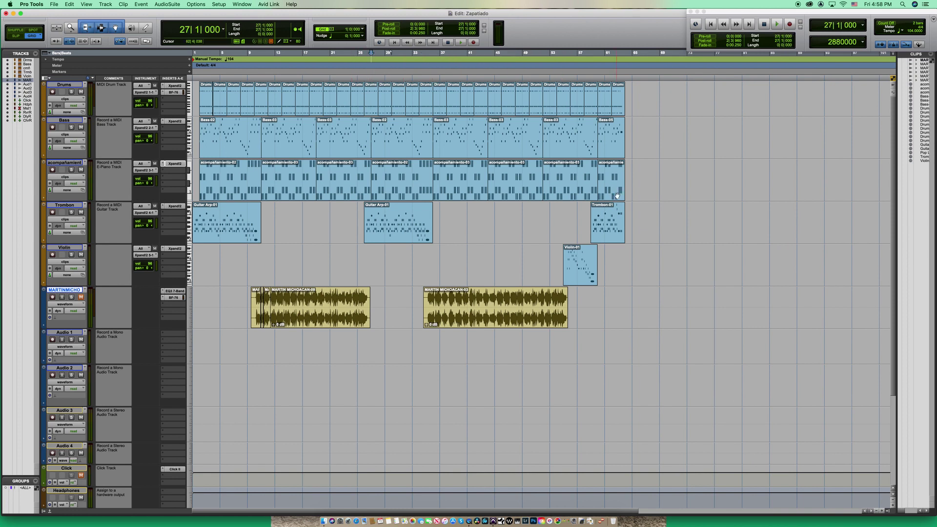
key(ctrl+bracketleft)
key(ctrl+bracketleft)
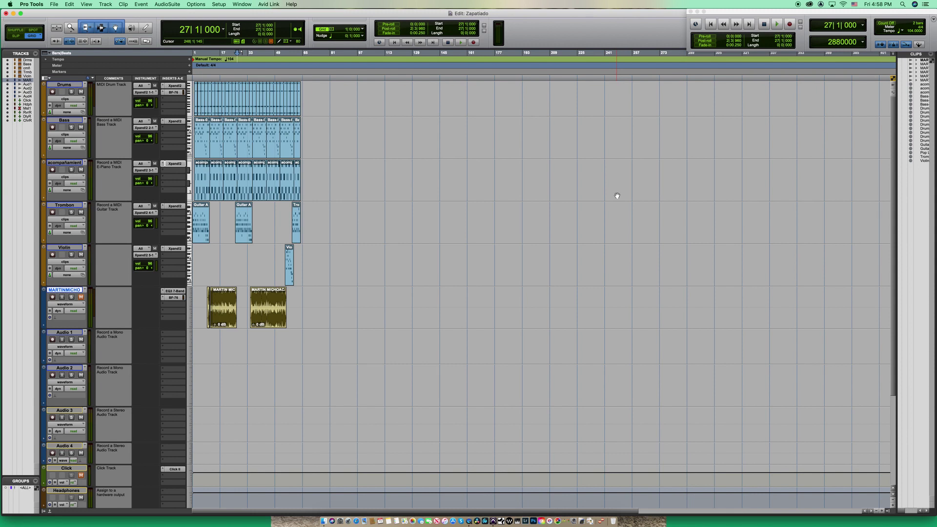
key(ctrl+bracketright)
key(ctrl+bracketright)
key(ctrl+bracketright)
key(ctrl+bracketright)
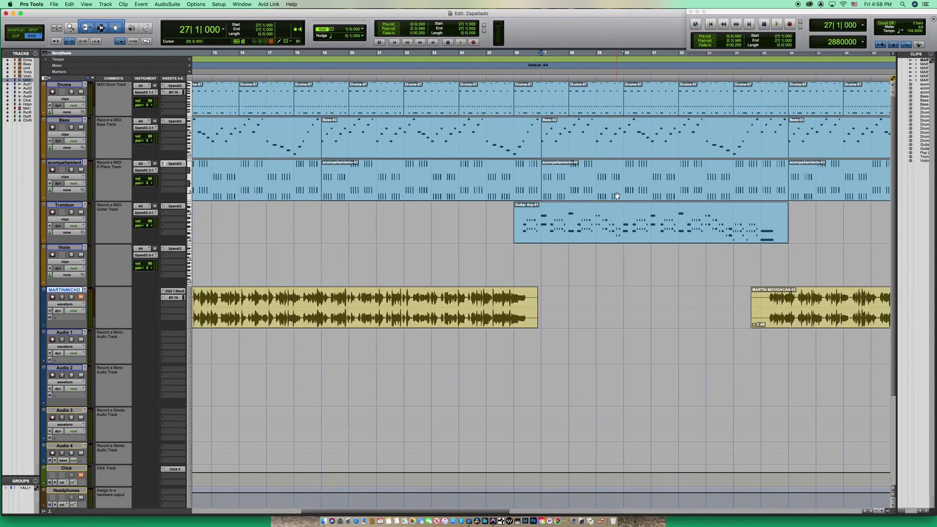
key(ctrl+bracketleft)
key(ctrl+bracketleft)
key(ctrl+bracketright)
key(ctrl+bracketleft)
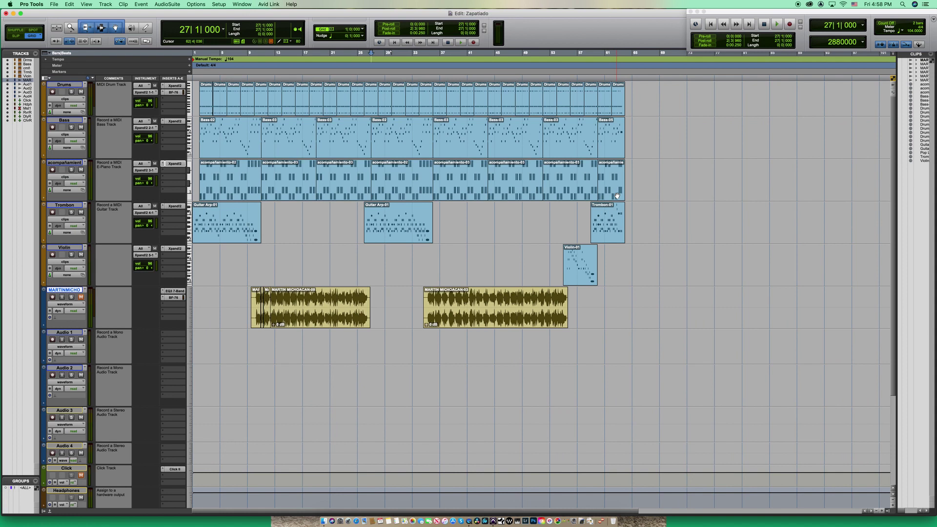
key(ctrl+bracketleft)
key(ctrl+bracketleft)
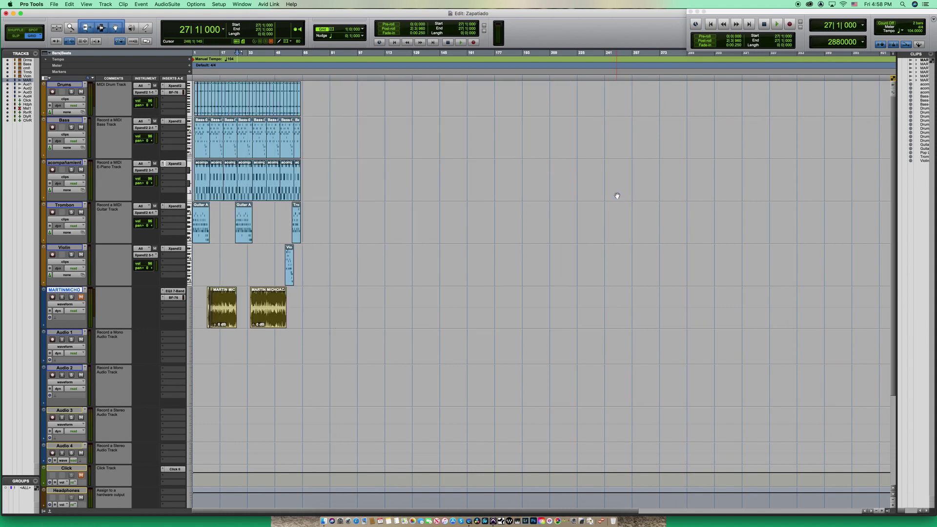
key(ctrl+bracketright)
key(ctrl+bracketright)
key(ctrl+bracketright)
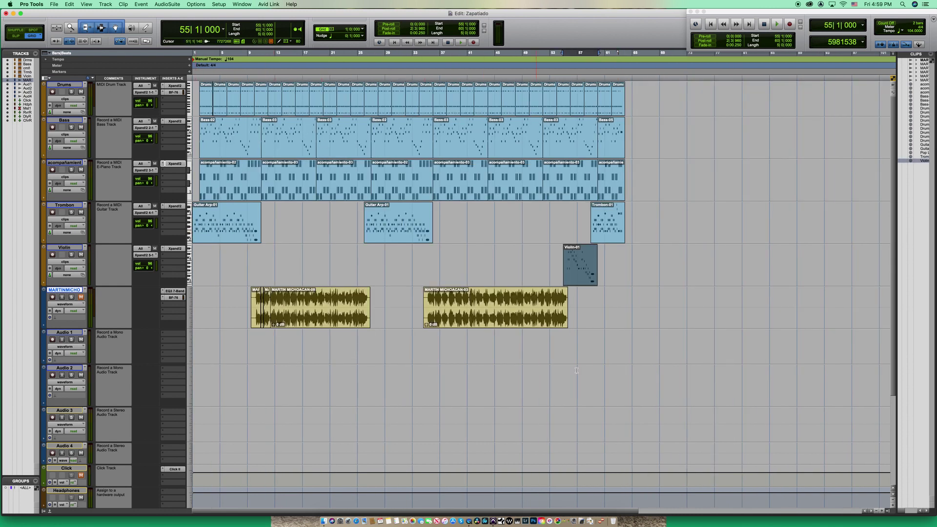
click(603, 367)
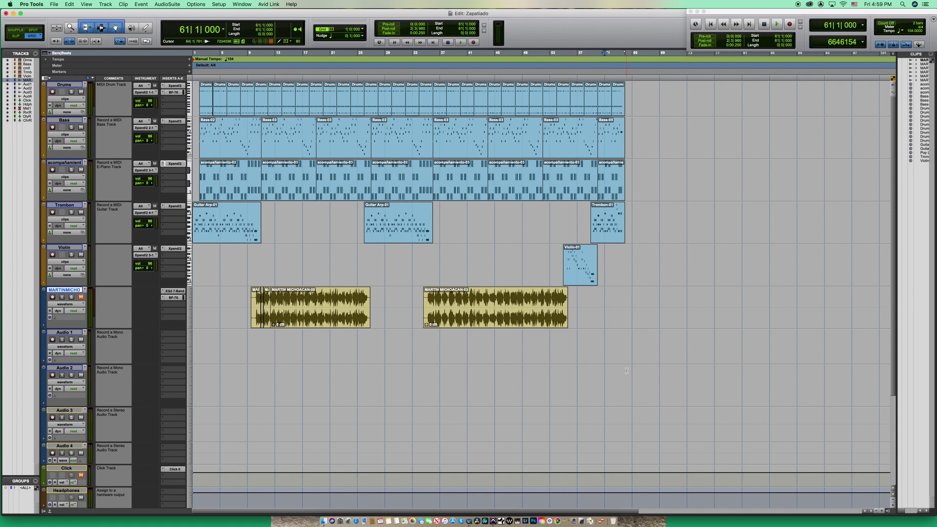
In the Mix window, select Audio 1 and Audio 2 and toggle mute, and then solo, on and off for both together.
key(super+equal)
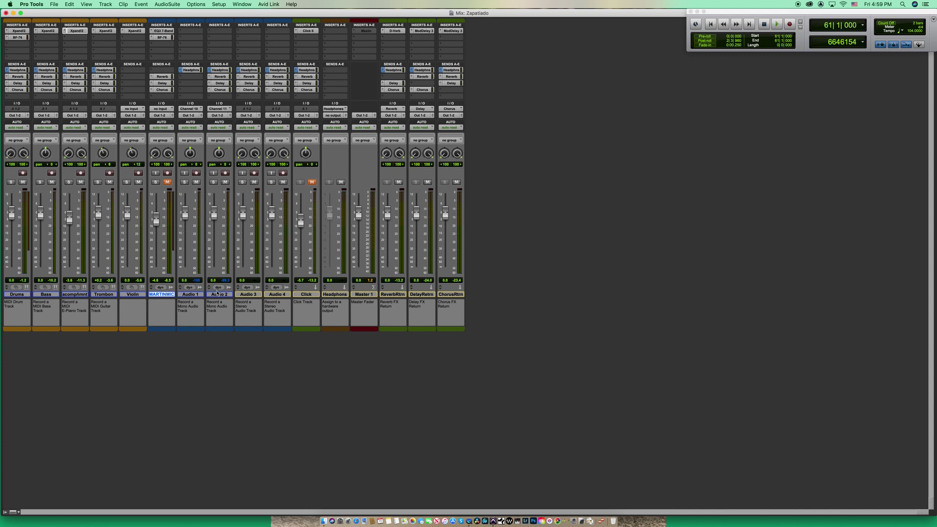
click(202, 295)
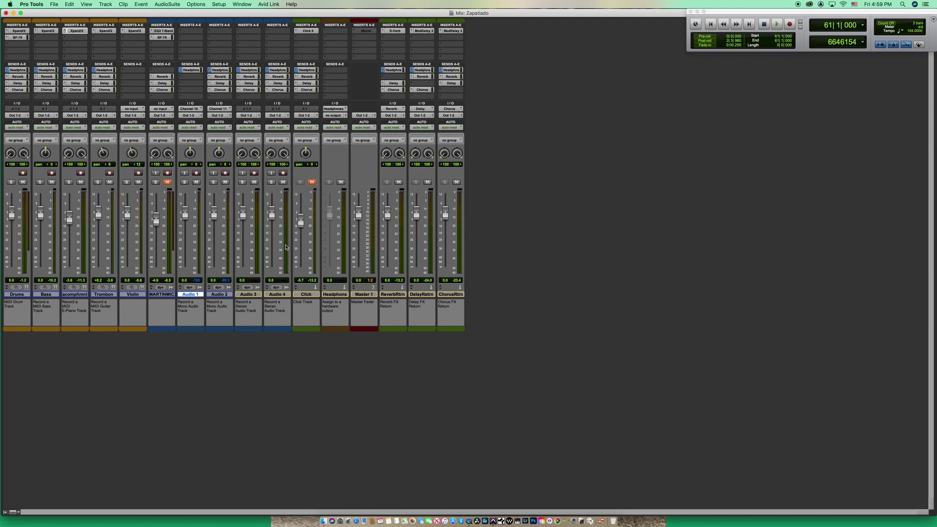
shift+click(219, 295)
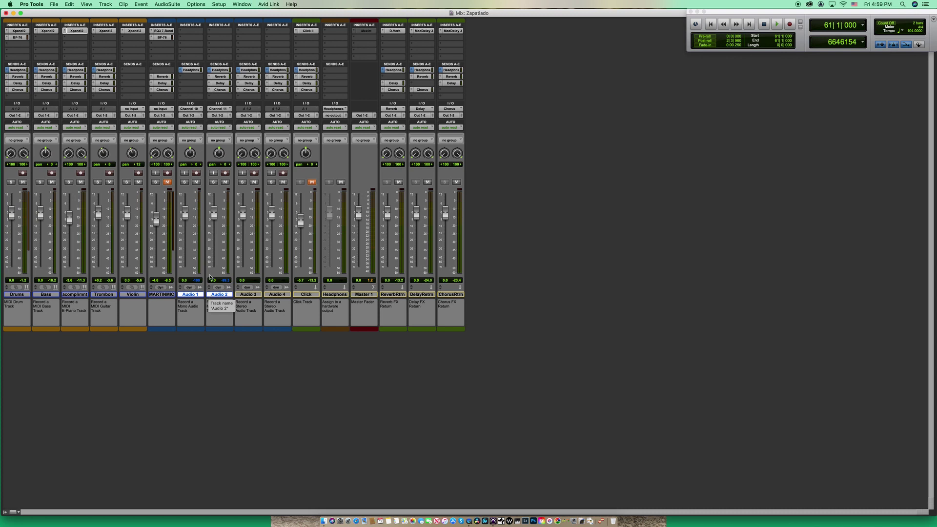
click(196, 182)
click(196, 182)
click(184, 183)
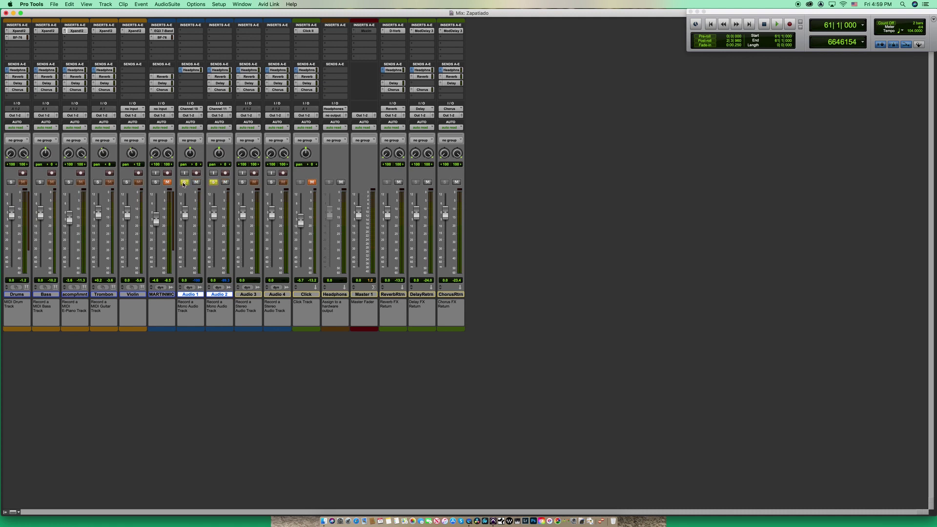
click(185, 183)
Add Audio 3 and Audio 4 to the selection, toggle mute and solo on and off across all four, and select only the Headphones track.
shift+click(248, 294)
shift+click(277, 294)
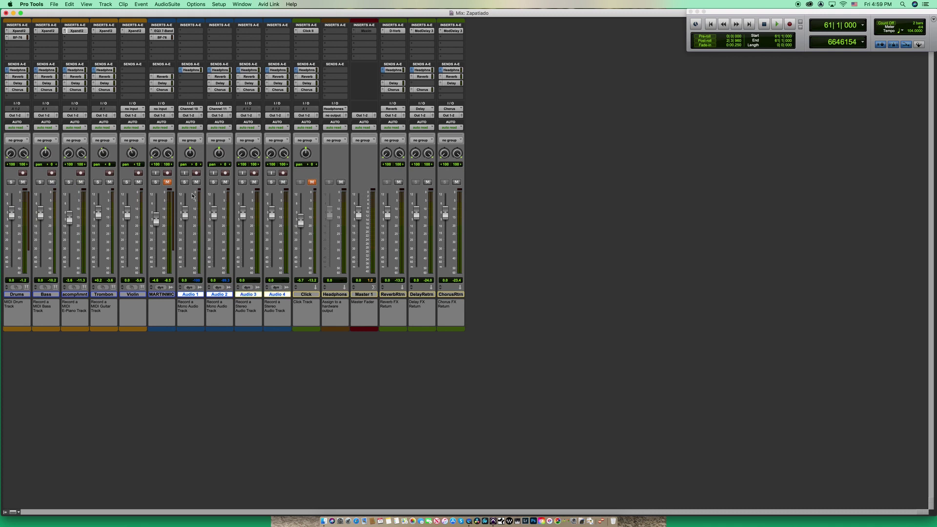
click(196, 183)
click(196, 183)
click(184, 182)
click(184, 182)
click(328, 295)
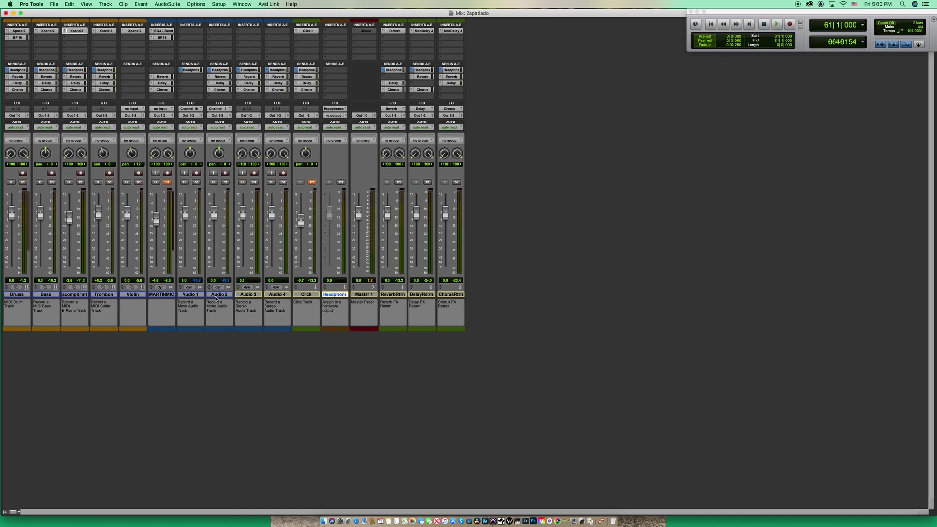
Select Audio 1 and Audio 2, record-arm both tracks at once, and disarm them again.
click(216, 295)
shift+click(190, 296)
alt+shift+click(226, 174)
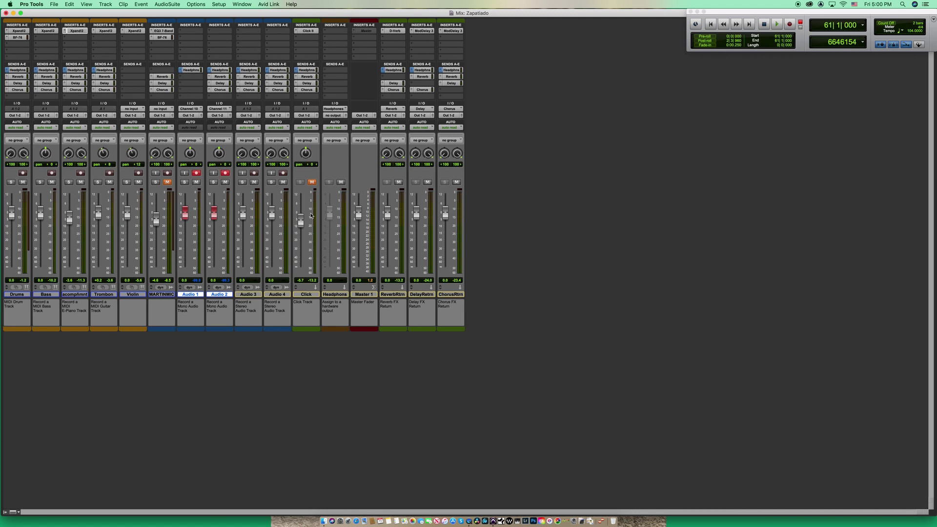
alt+shift+click(226, 173)
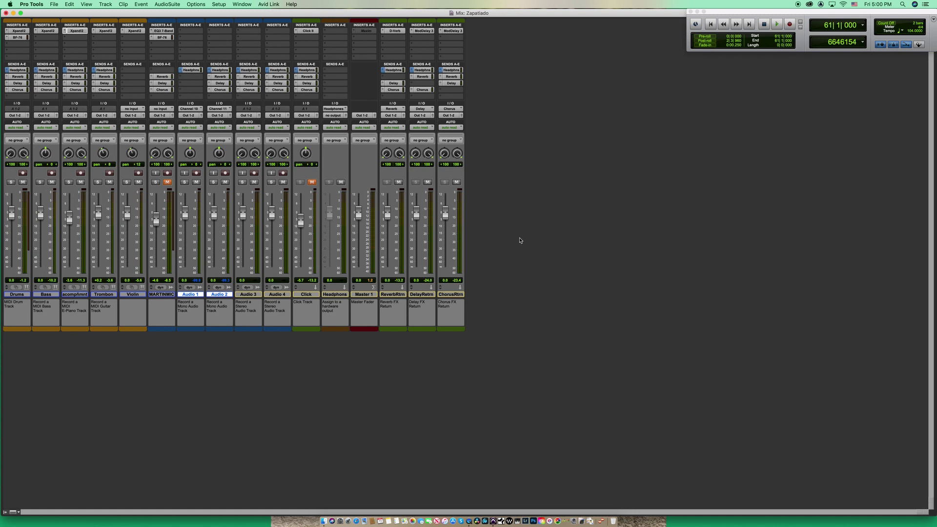
With Audio 1 to Audio 4 selected, add Channel Strip as the first insert on all four, close its window, and remove the insert from all four.
shift+click(249, 294)
shift+click(277, 294)
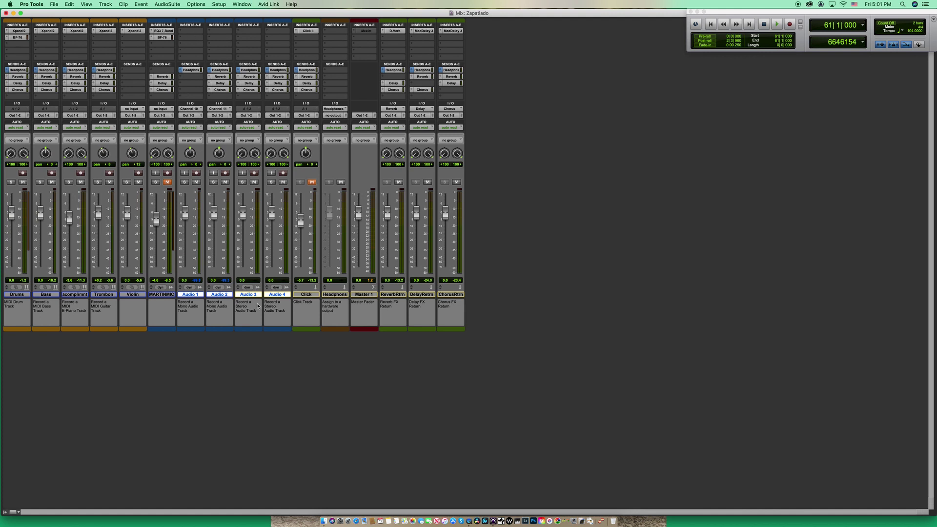
click(186, 30)
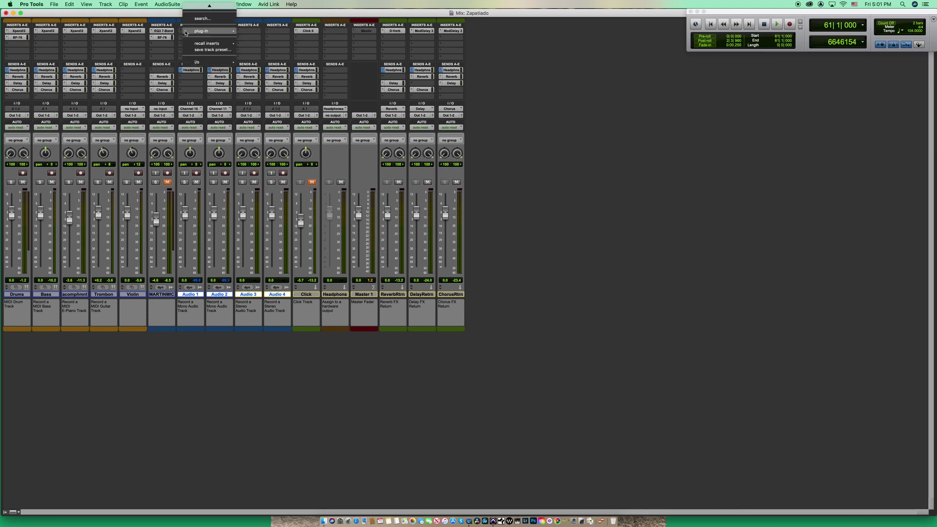
mouse_move(208, 33)
mouse_move(266, 33)
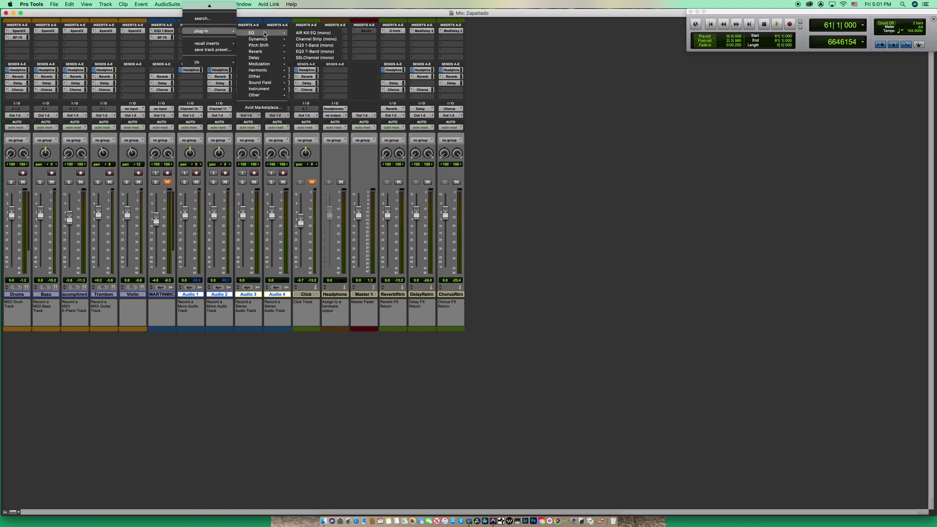
click(320, 39)
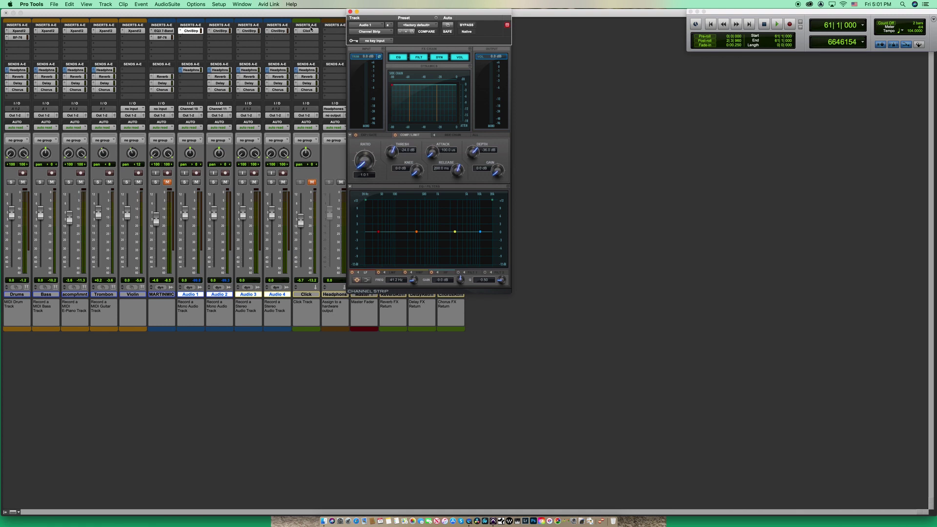
click(350, 12)
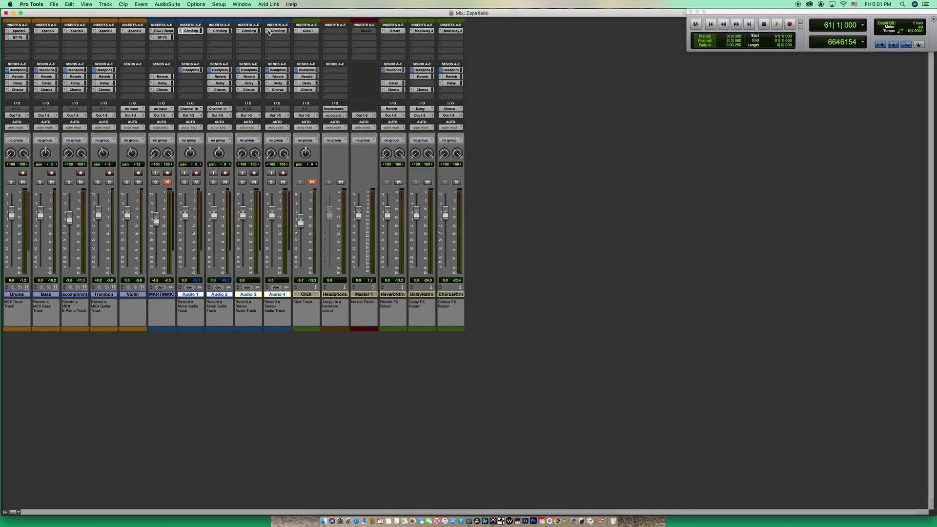
click(182, 31)
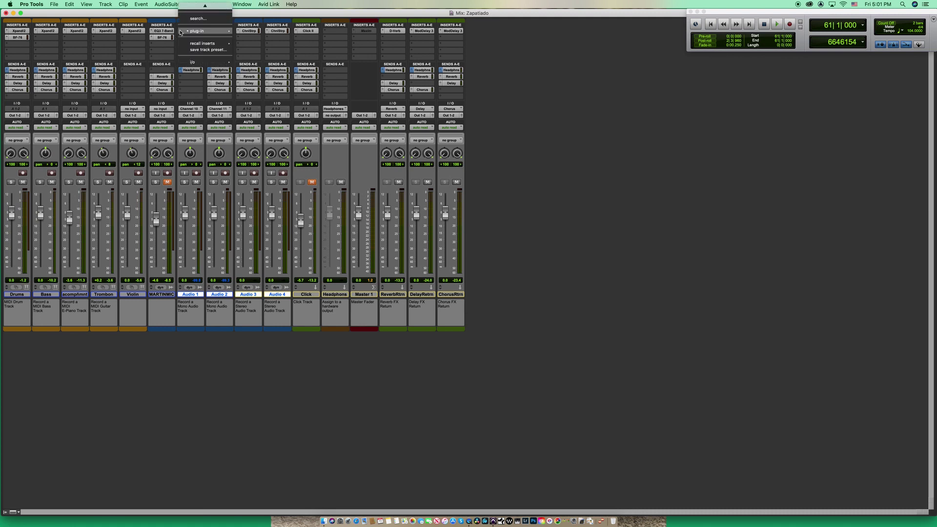
alt+shift+click(190, 7)
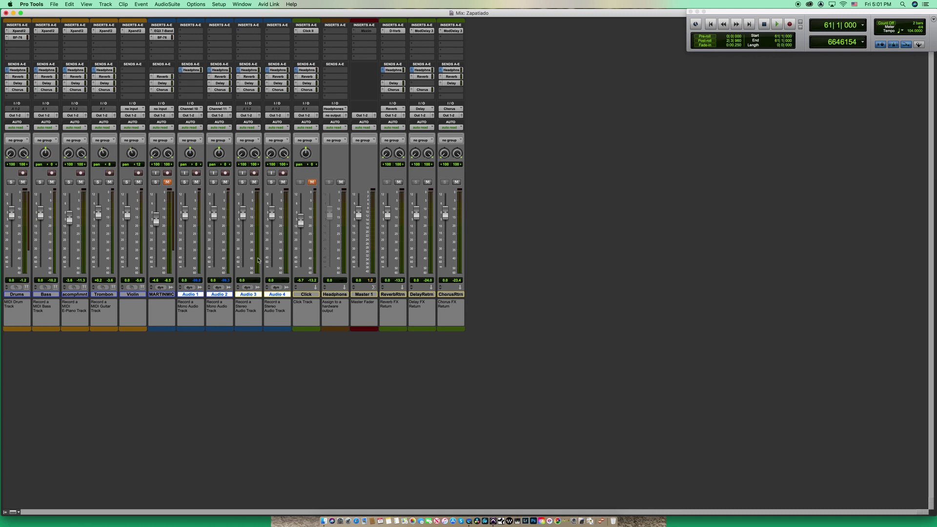
Toggle mute and solo on and off for Audio 1 to Audio 4 together, and select only the Drums track.
alt+shift+click(196, 182)
alt+shift+click(197, 182)
alt+shift+click(185, 182)
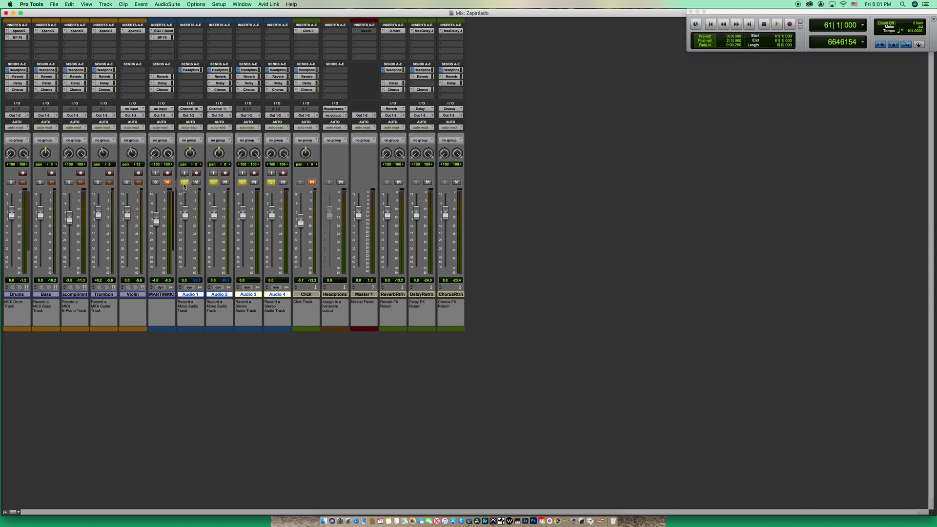
alt+shift+click(185, 183)
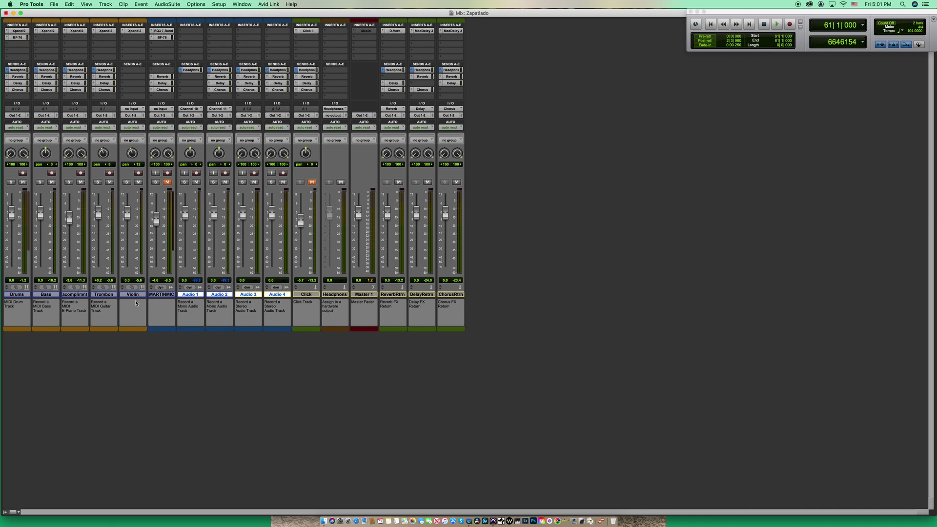
click(16, 295)
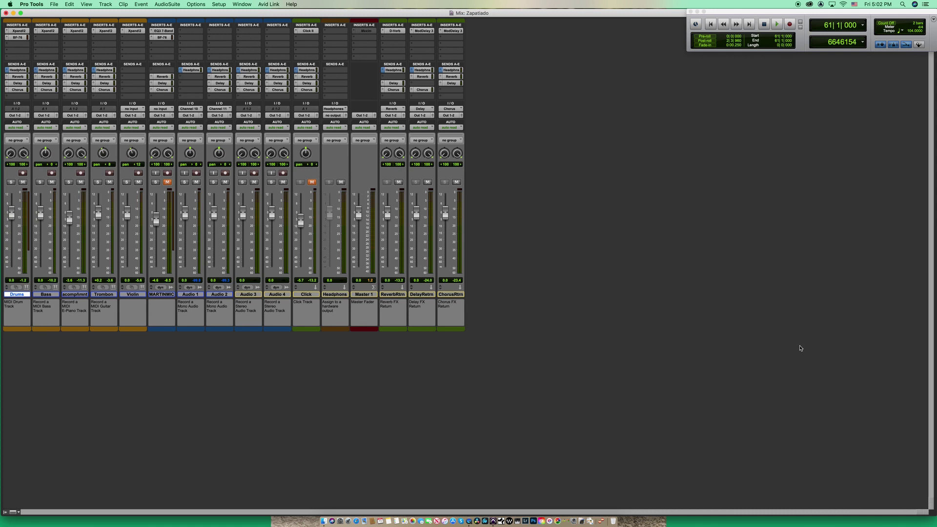
Switch to the Edit window and trim the start of the first clip on the stereo audio track to bar 10.
key(super+equal)
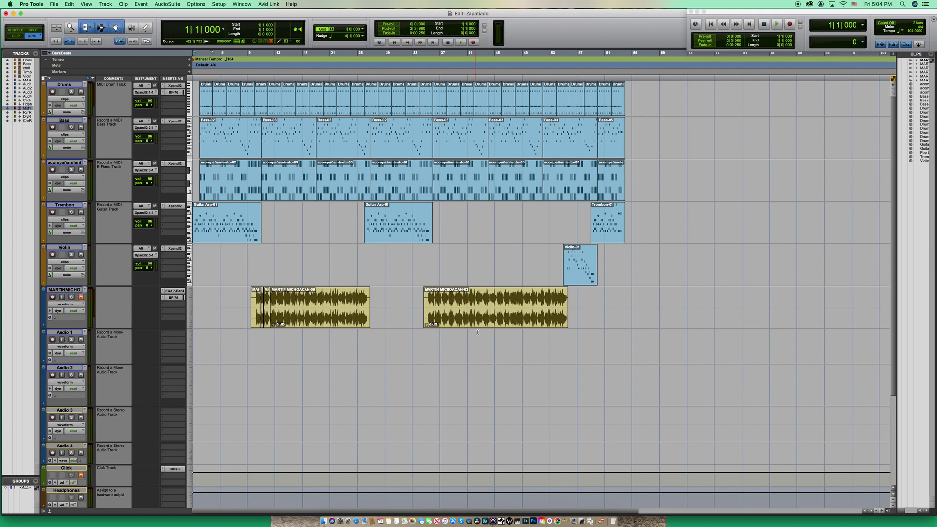
key(t)
key(t)
key(t)
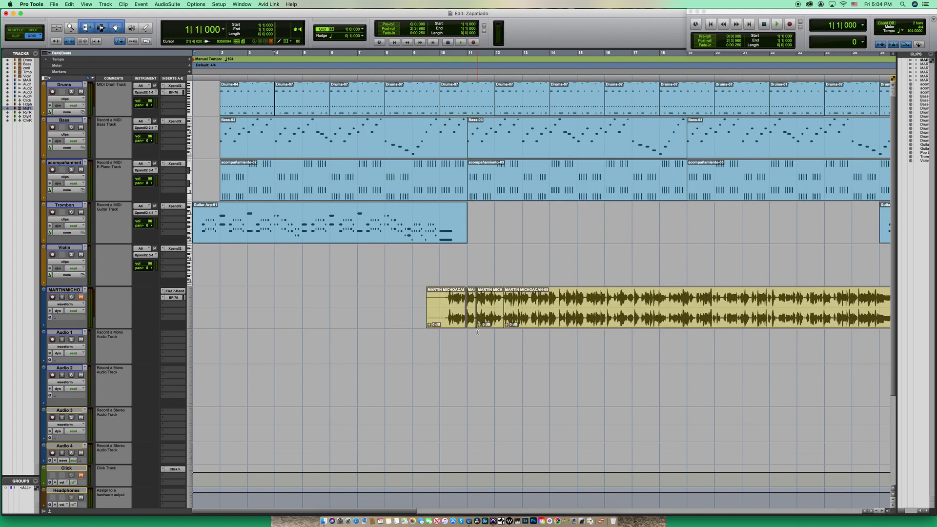
key(t)
scroll(523, 324, right, 10)
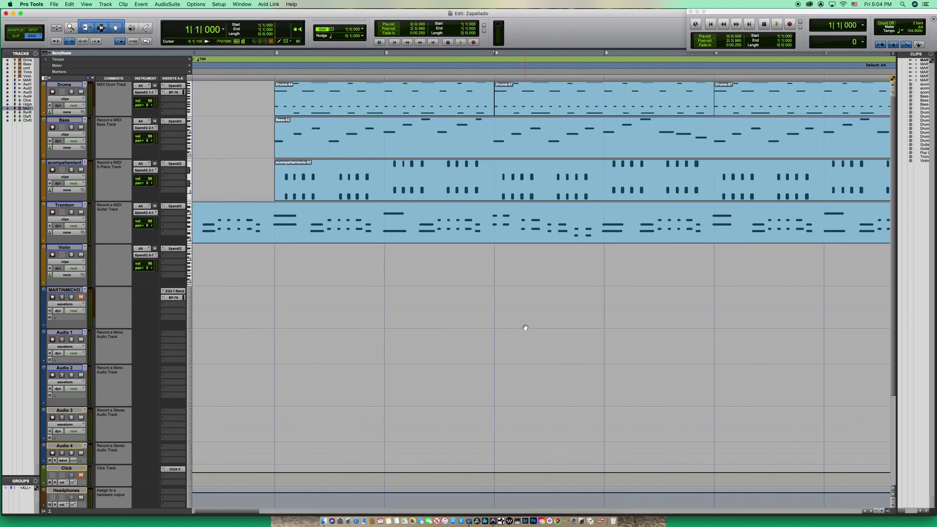
scroll(526, 327, right, 1)
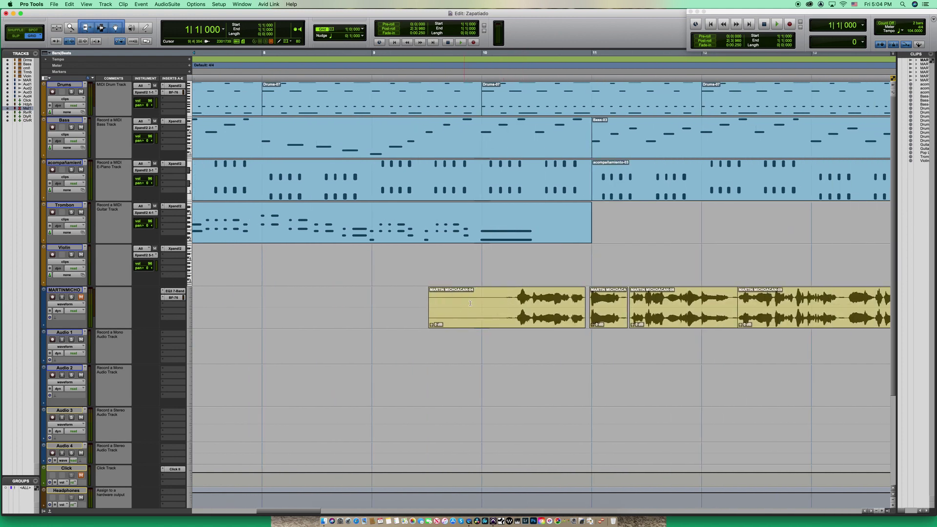
click(503, 305)
key(a)
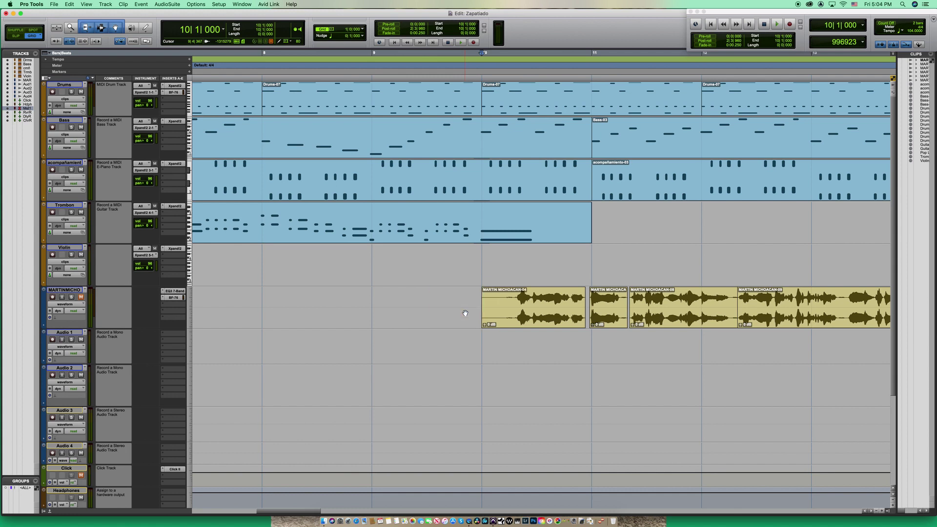
In Slip mode, trim the end of the long audio clip near bar 26 just past its waveform, and return to the session start.
scroll(566, 344, right, 15)
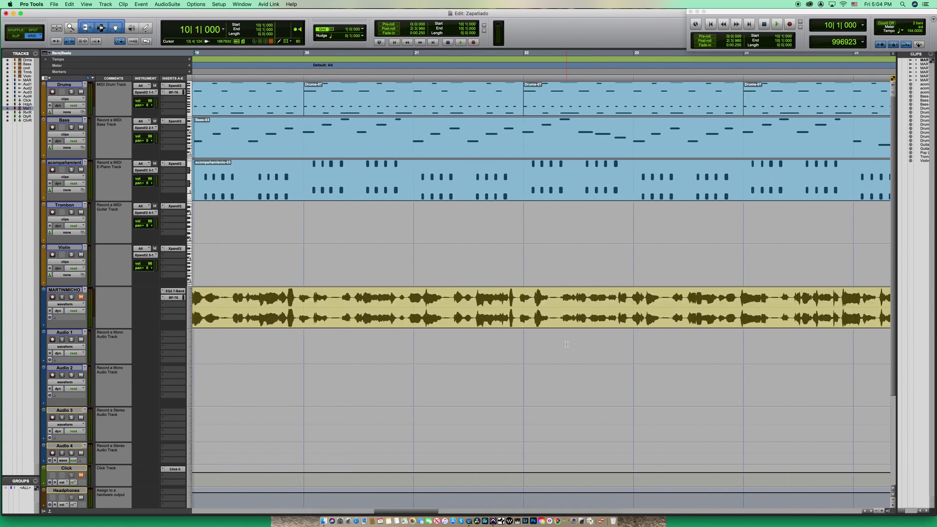
scroll(566, 344, right, 1)
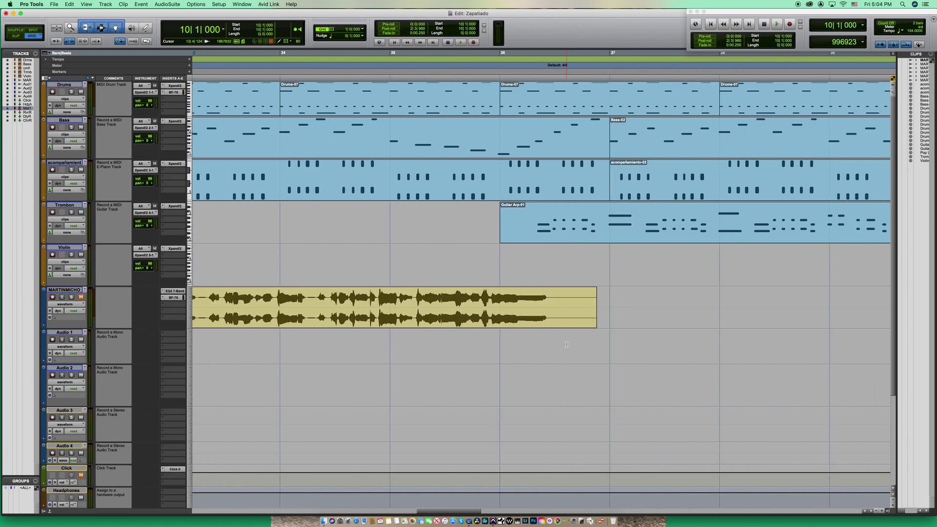
click(558, 308)
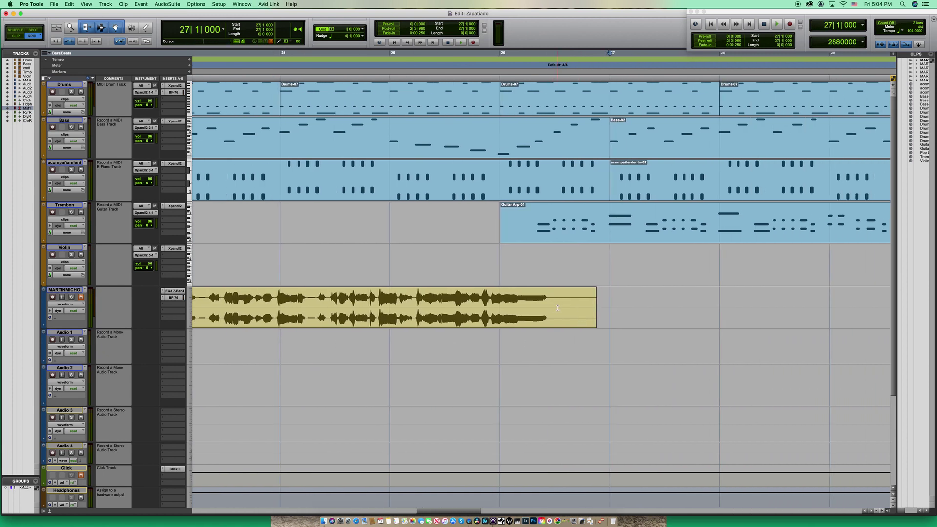
click(16, 36)
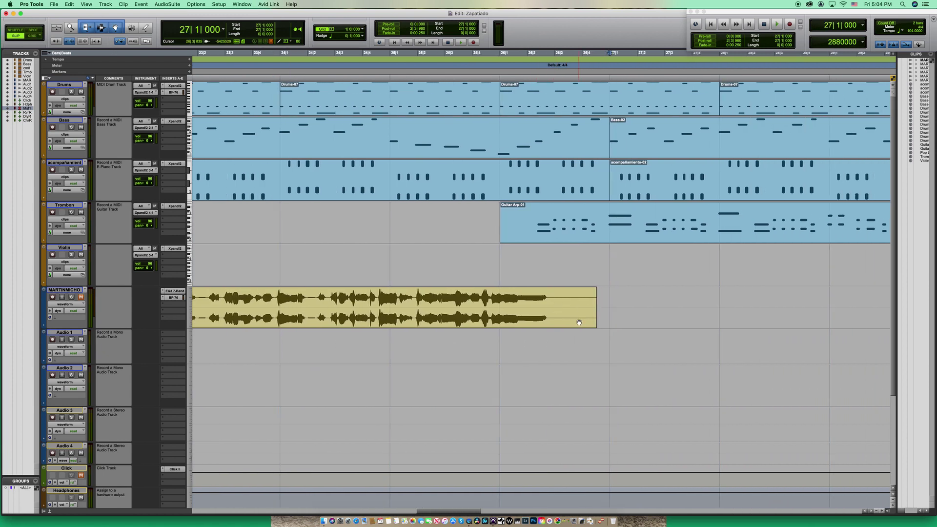
click(552, 305)
key(s)
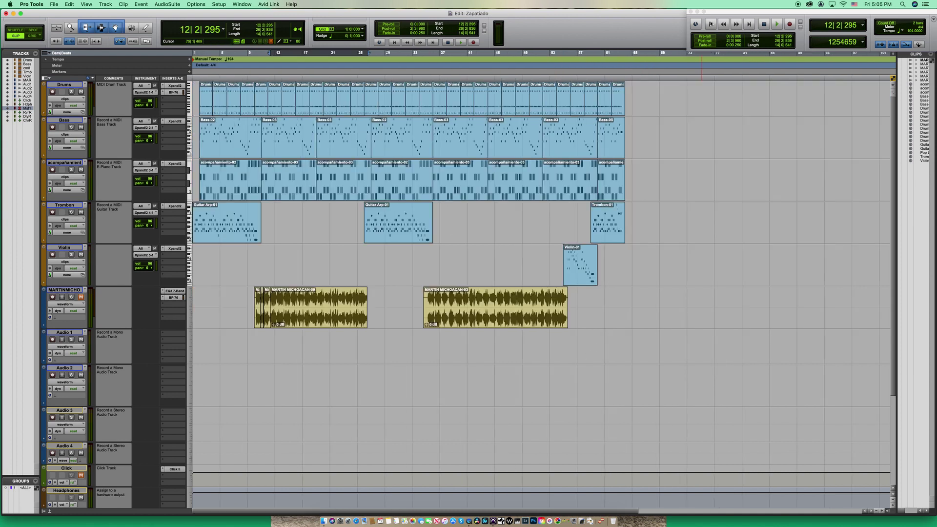
click(711, 24)
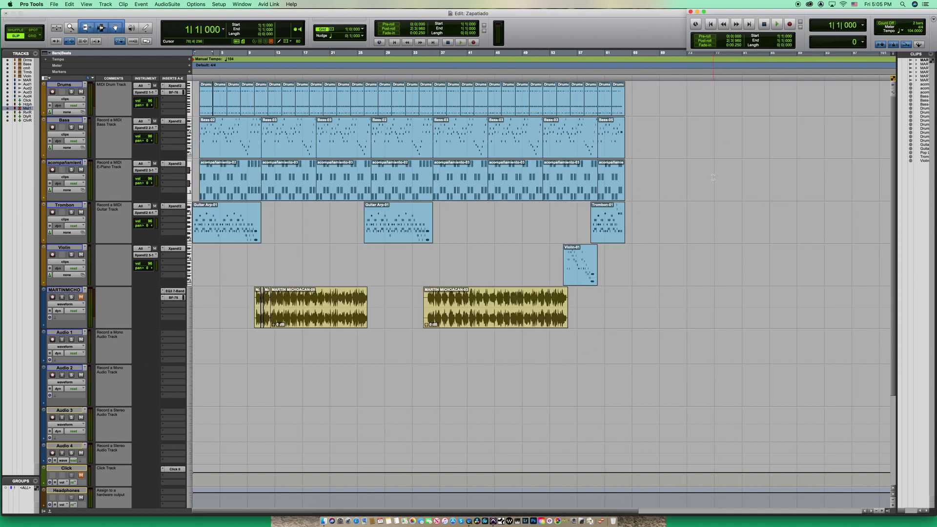